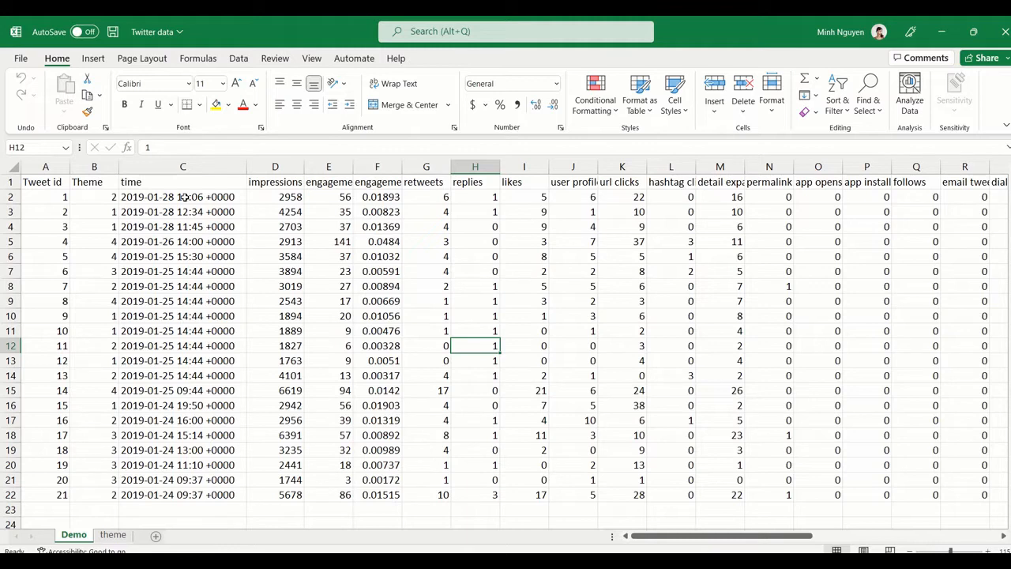
left_click(184, 198)
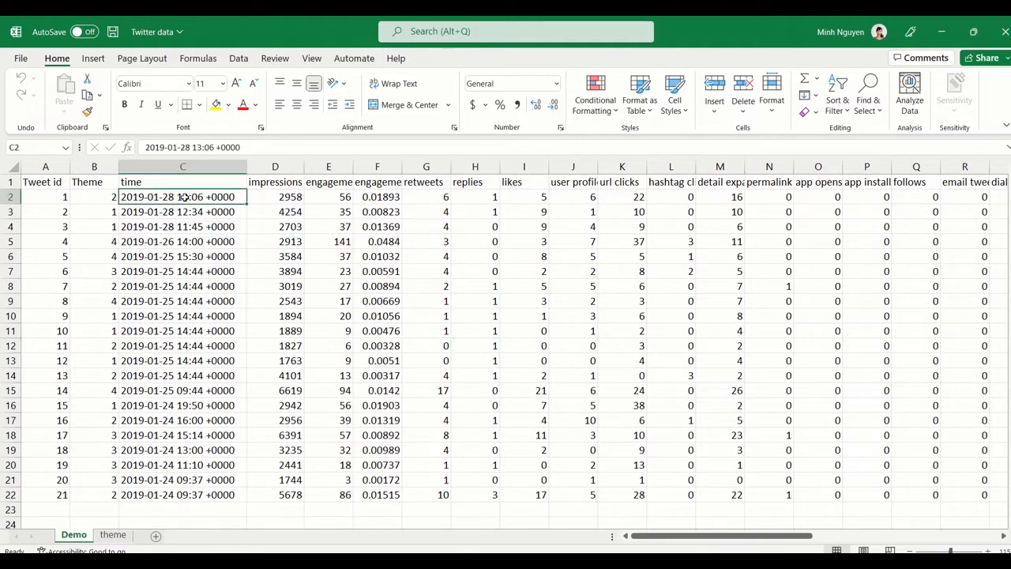
left_click(300, 261)
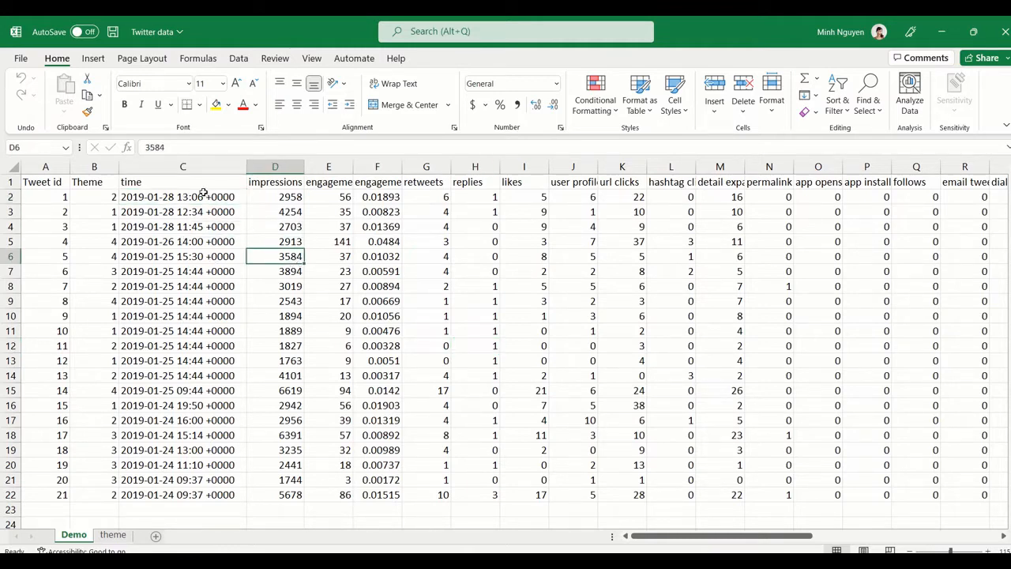
left_click(202, 198)
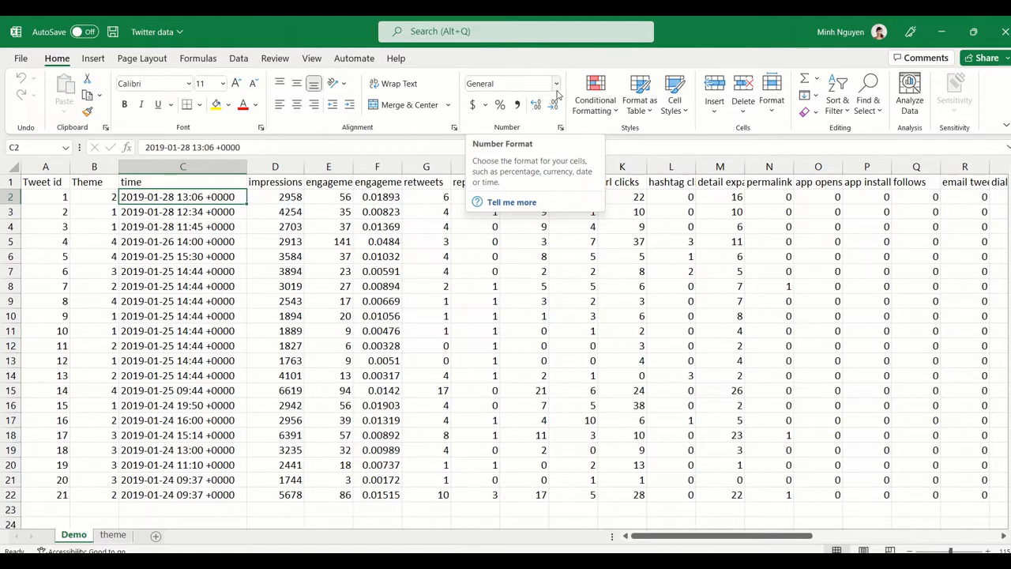
left_click(231, 269)
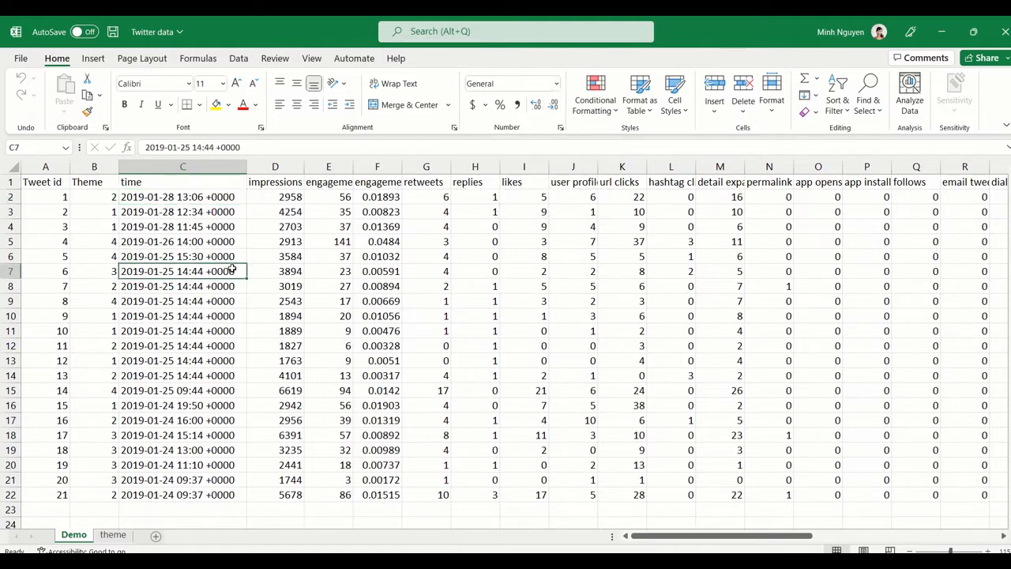
left_click(207, 194)
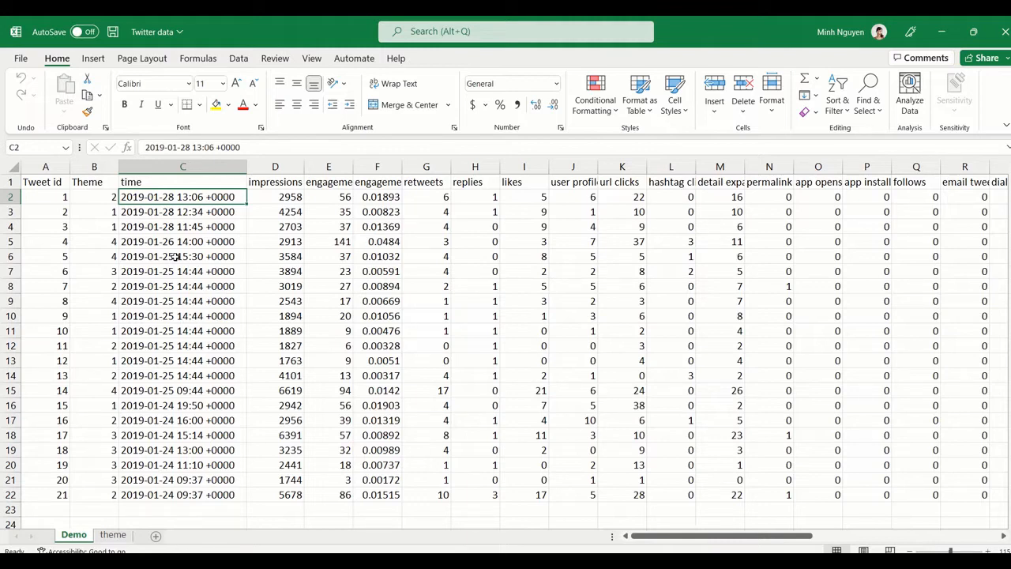
Insert an empty column between the time and impressions columns and head it Date.
left_click(269, 166)
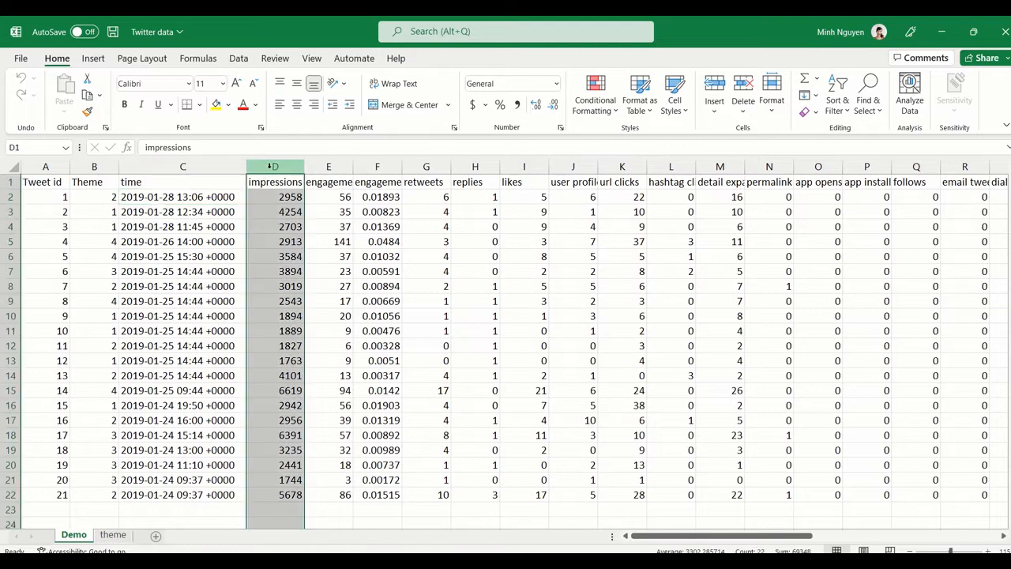
right_click(271, 167)
left_click(307, 305)
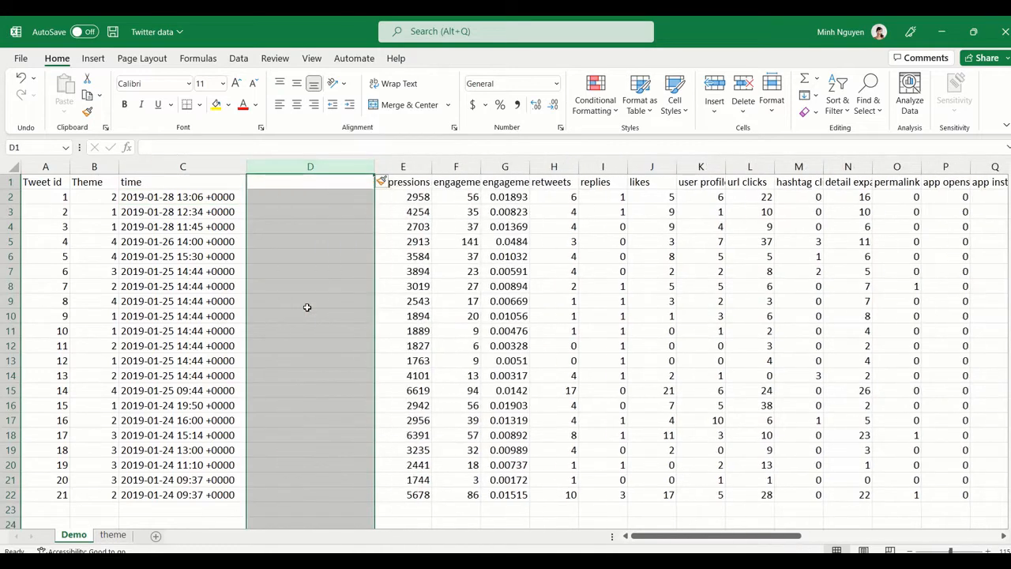
left_click(282, 180)
type("D")
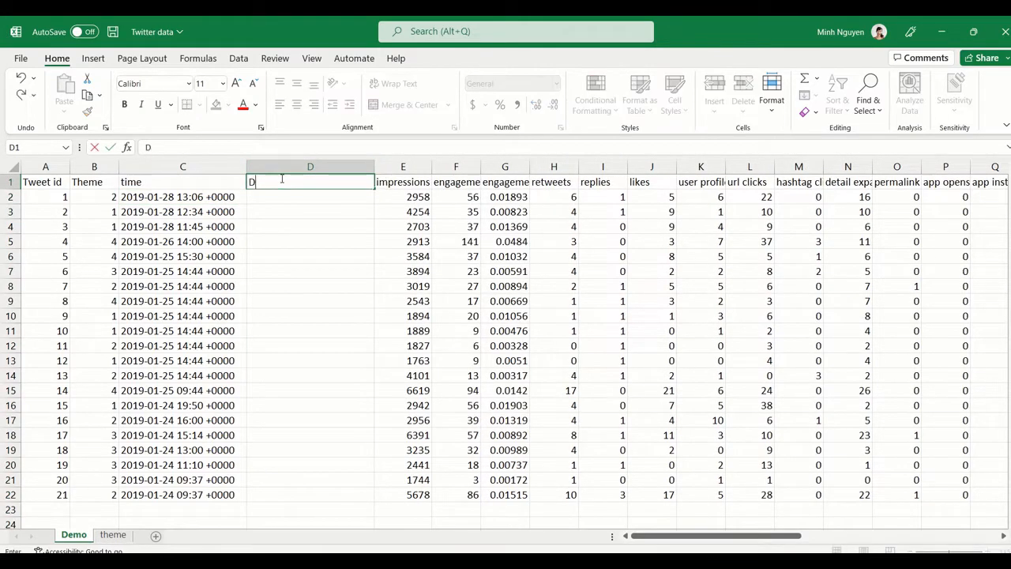
type("ate")
key("Return")
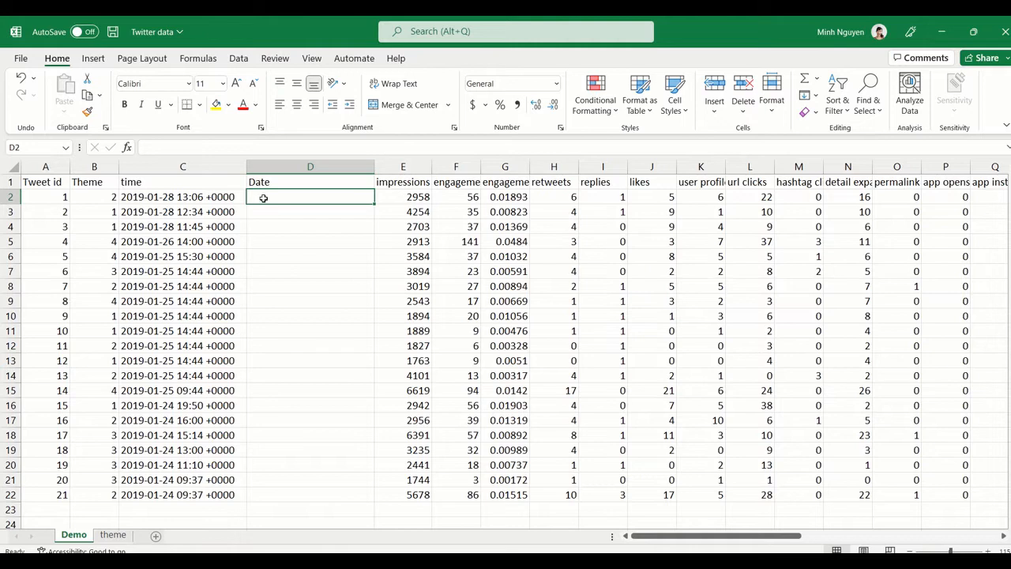
type("=LEFT")
key("BackSpace")
key("BackSpace")
key("BackSpace")
key("BackSpace")
key("BackSpace")
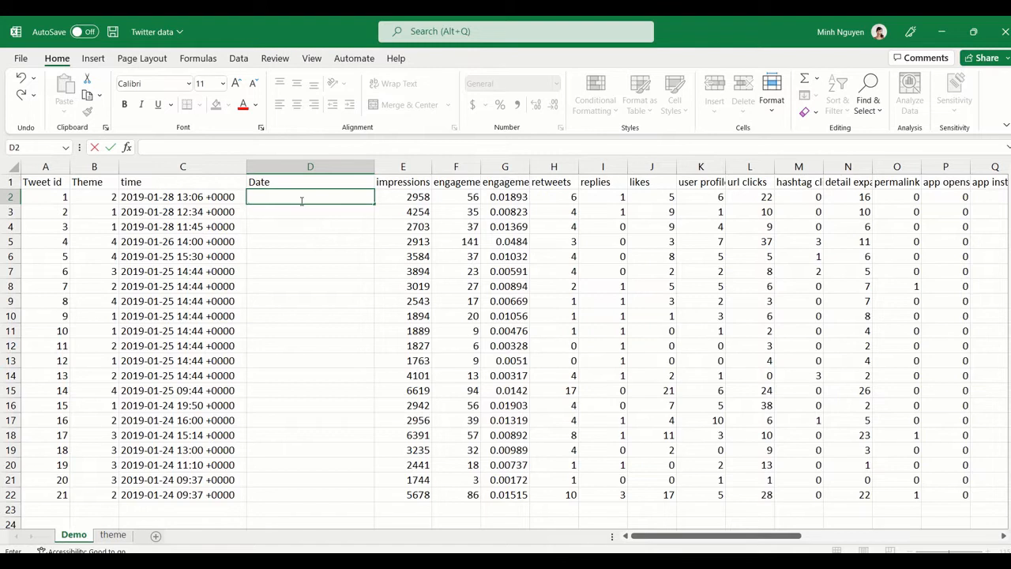
Extract the first 10 characters of the first time value into D2 with the formula =LEFT(C2,10).
type("=")
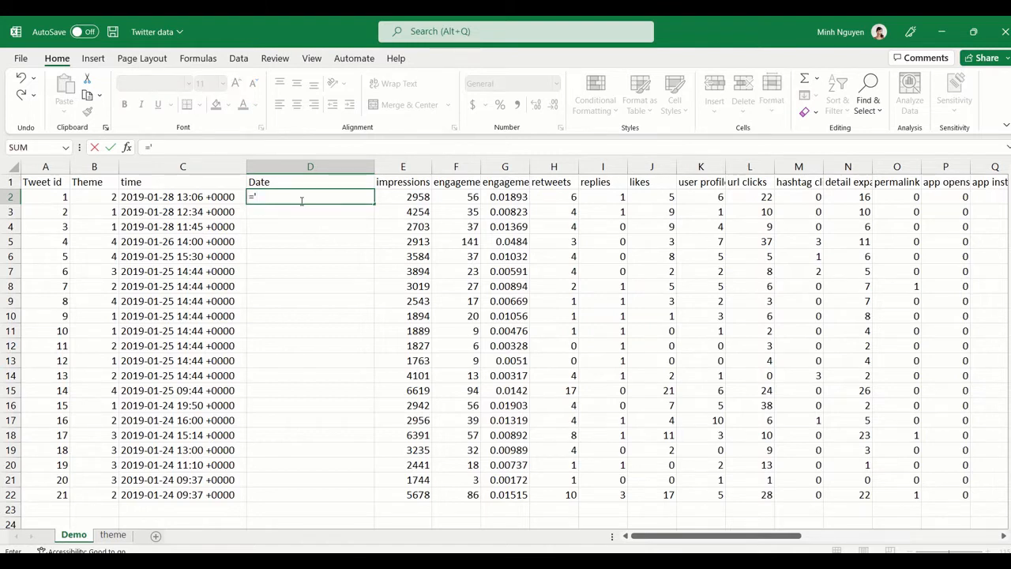
key("BackSpace")
type("=left")
key("Tab")
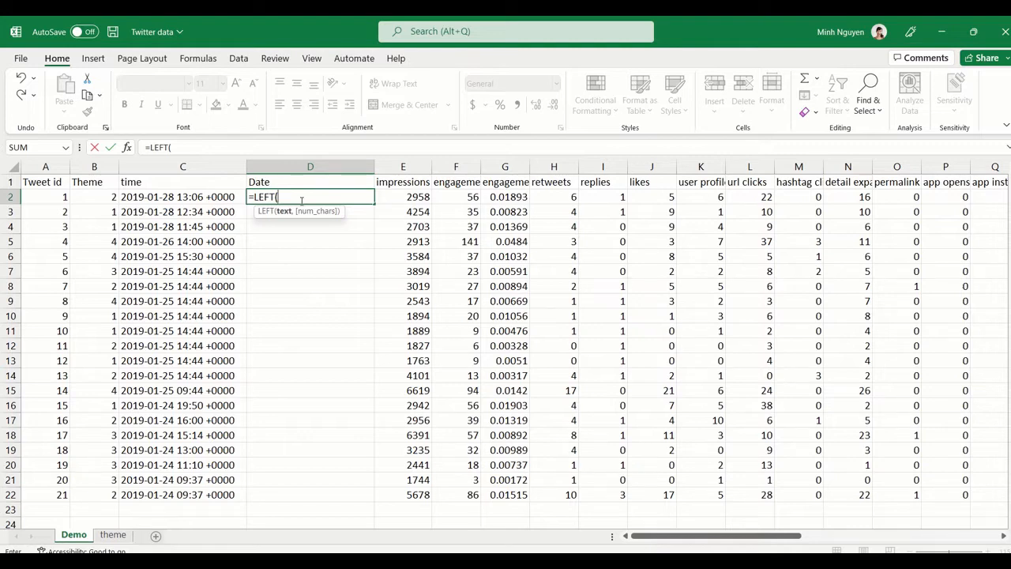
left_click(182, 198)
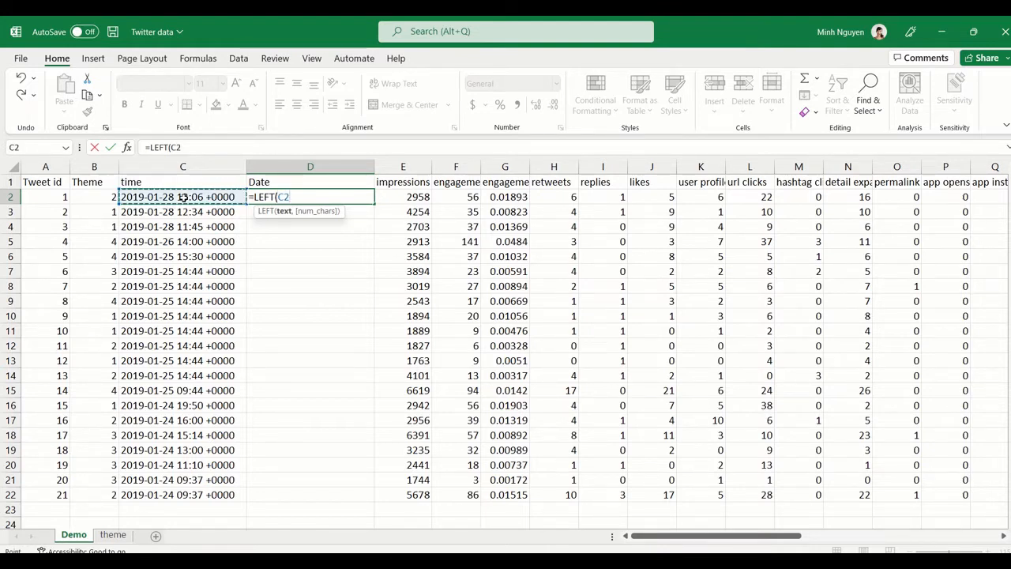
type(",")
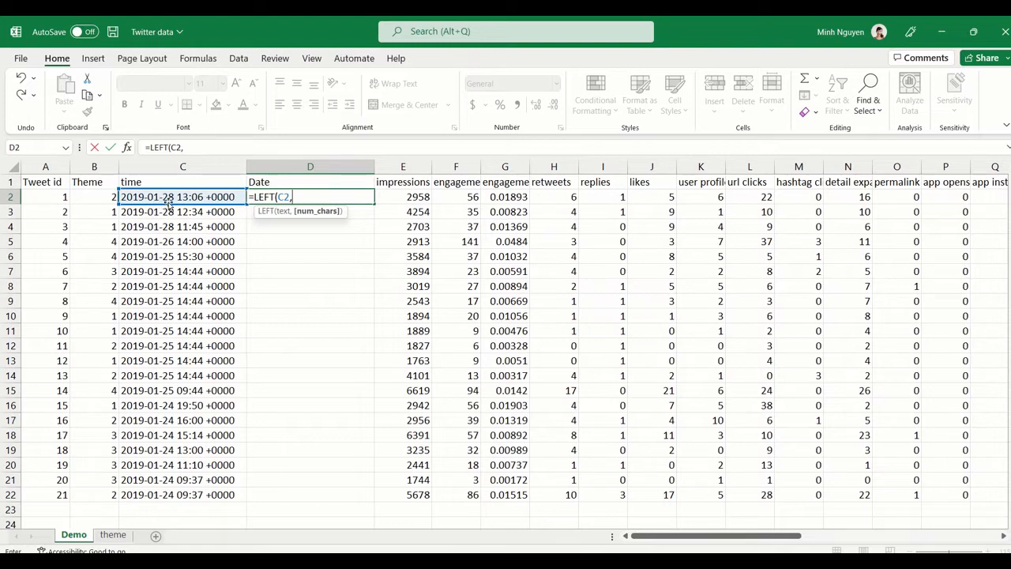
type("10")
type(")")
key("Return")
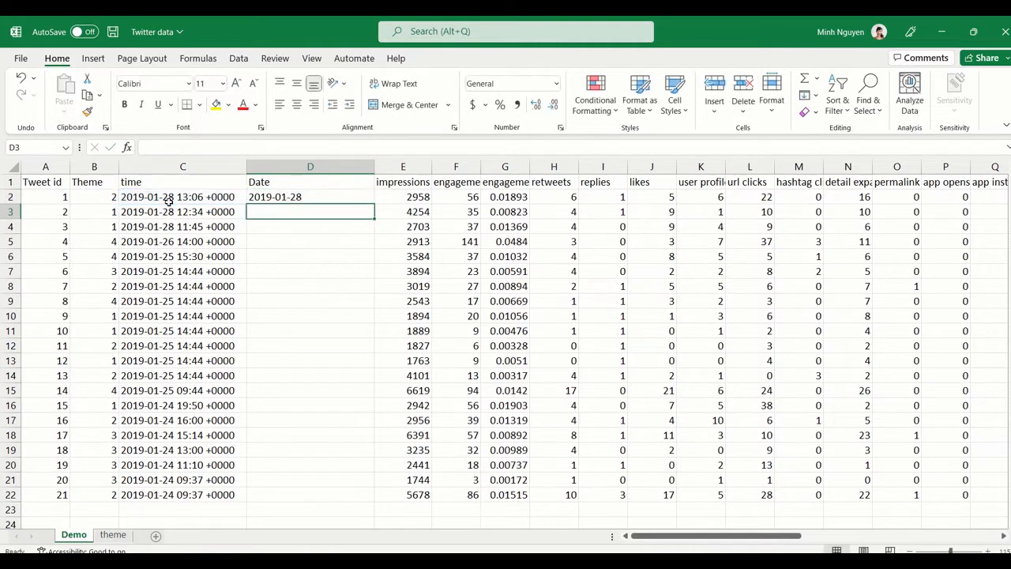
Fill the LEFT formula from D2 down the Date column to row 22.
left_click(269, 198)
double_click(373, 204)
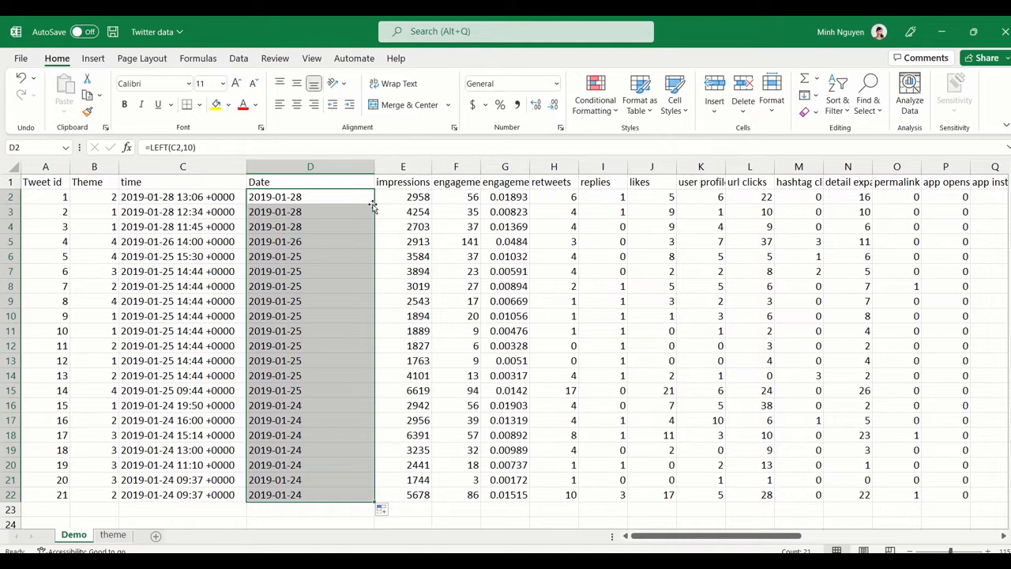
left_click(355, 226)
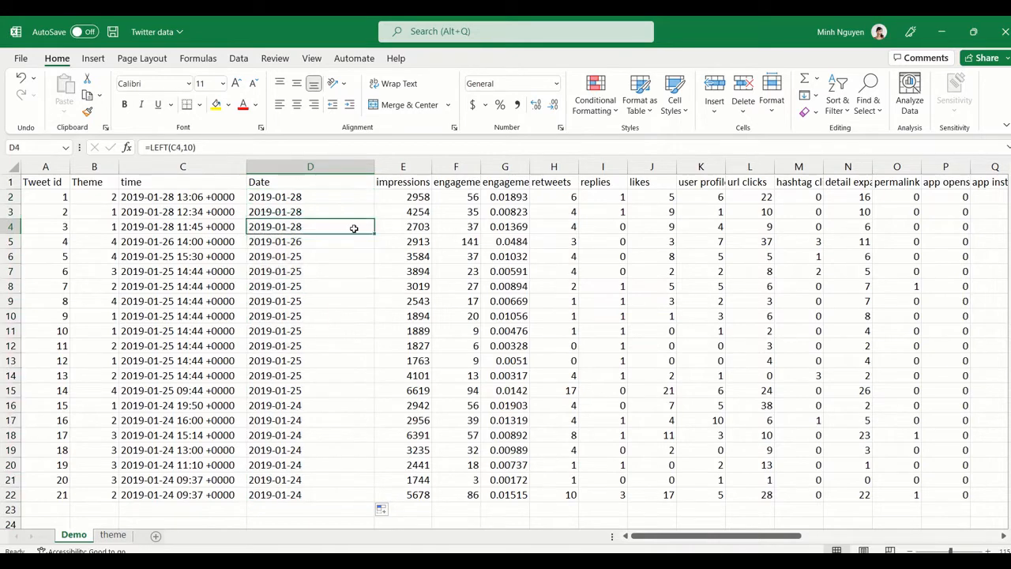
left_click(354, 198)
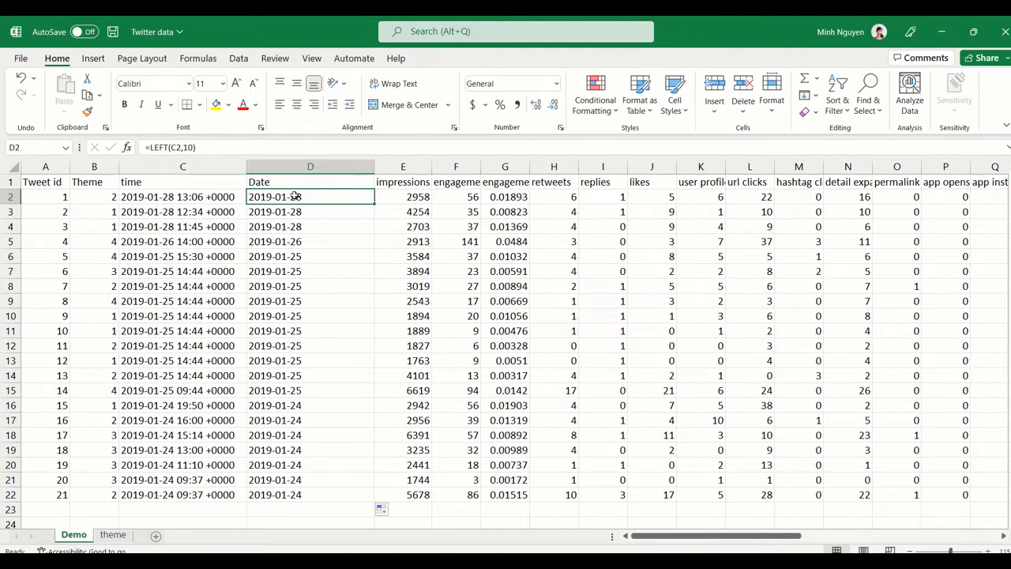
Convert the formulas in D2:D22 to static text by copying them and pasting values only over the same range.
left_click_drag(297, 197, 273, 495)
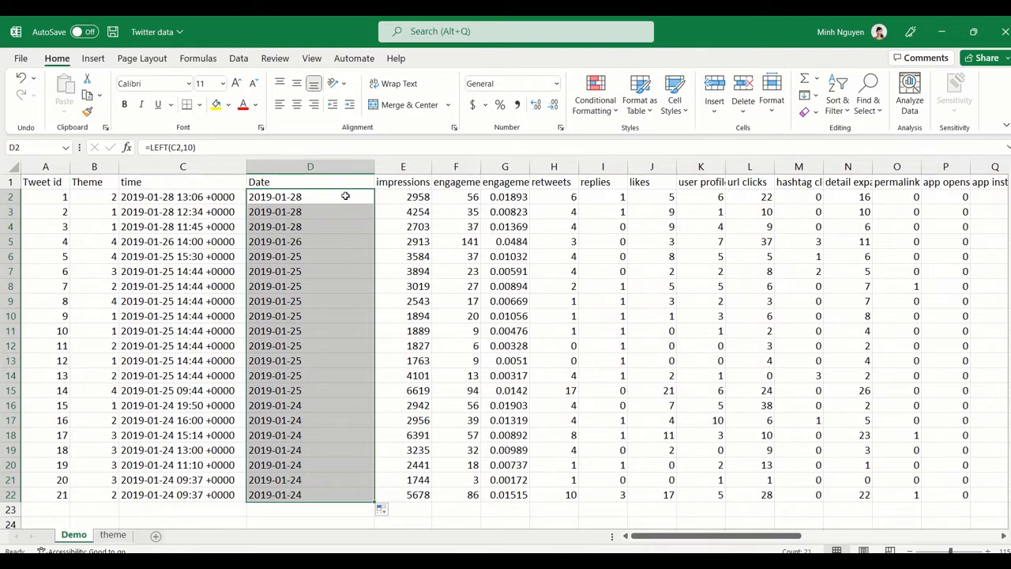
left_click_drag(347, 197, 303, 492)
key("ctrl+c")
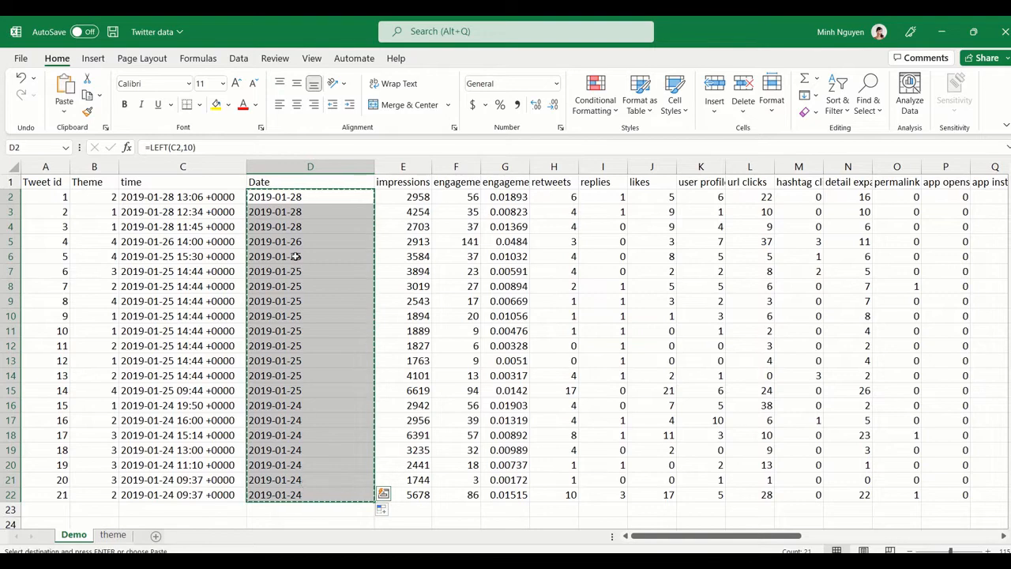
left_click(307, 197)
key("ctrl+shift+Down")
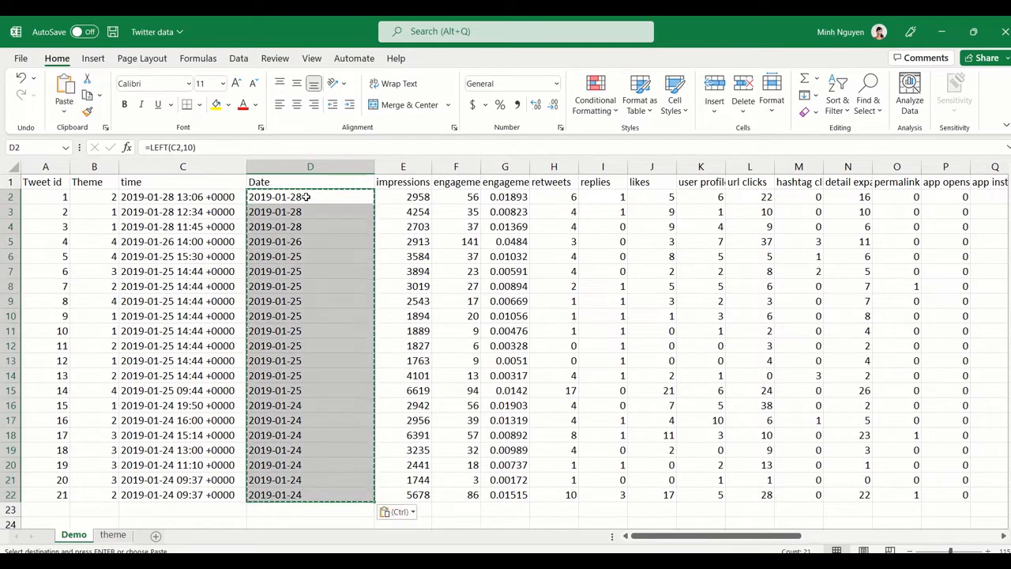
key("ctrl+v")
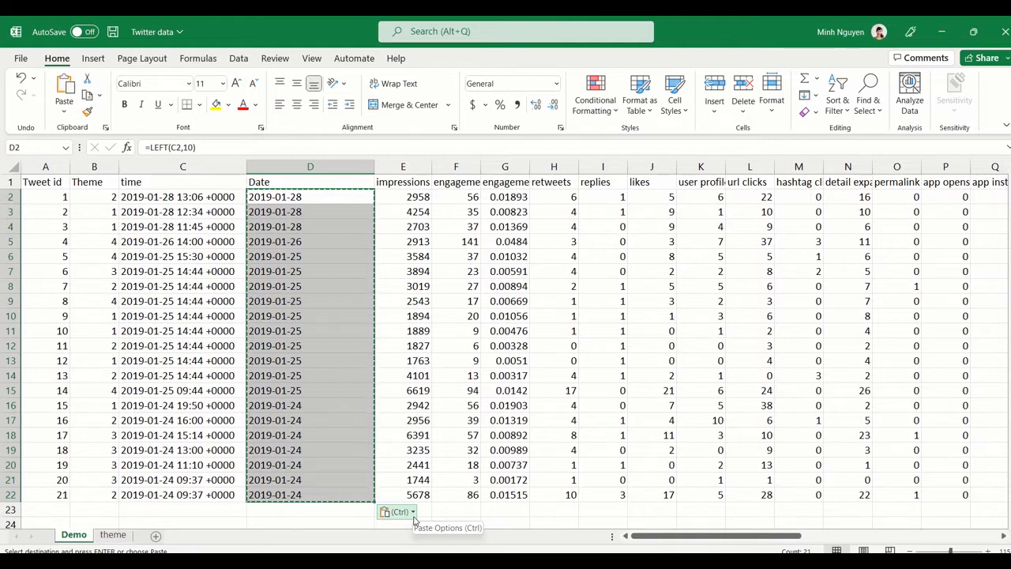
left_click(414, 518)
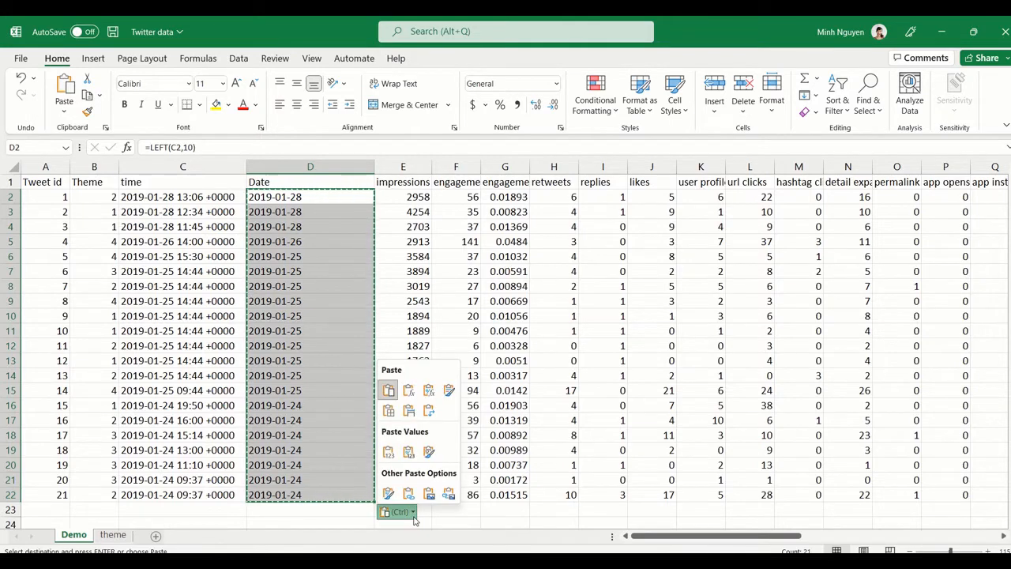
left_click(387, 451)
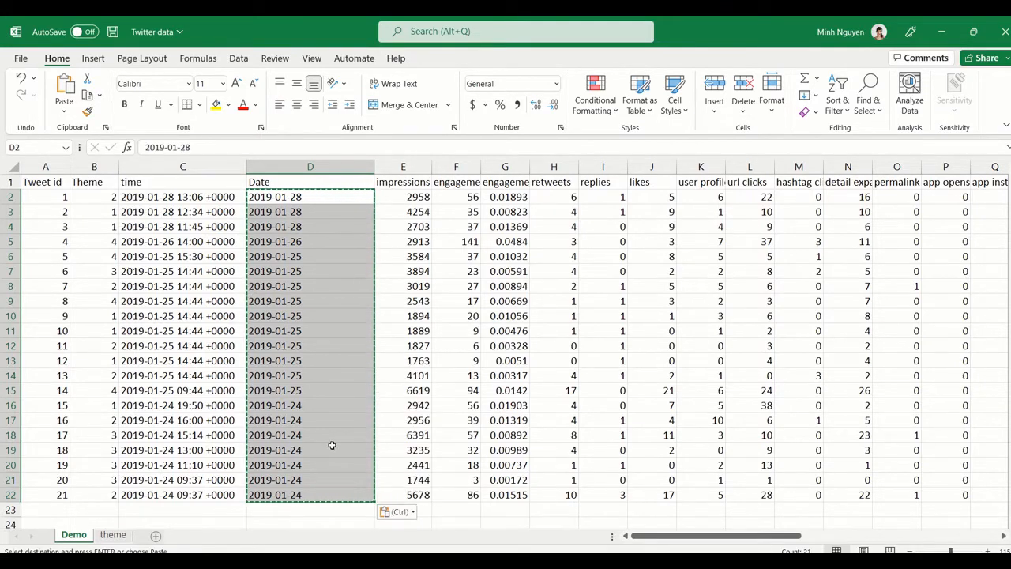
key("Escape")
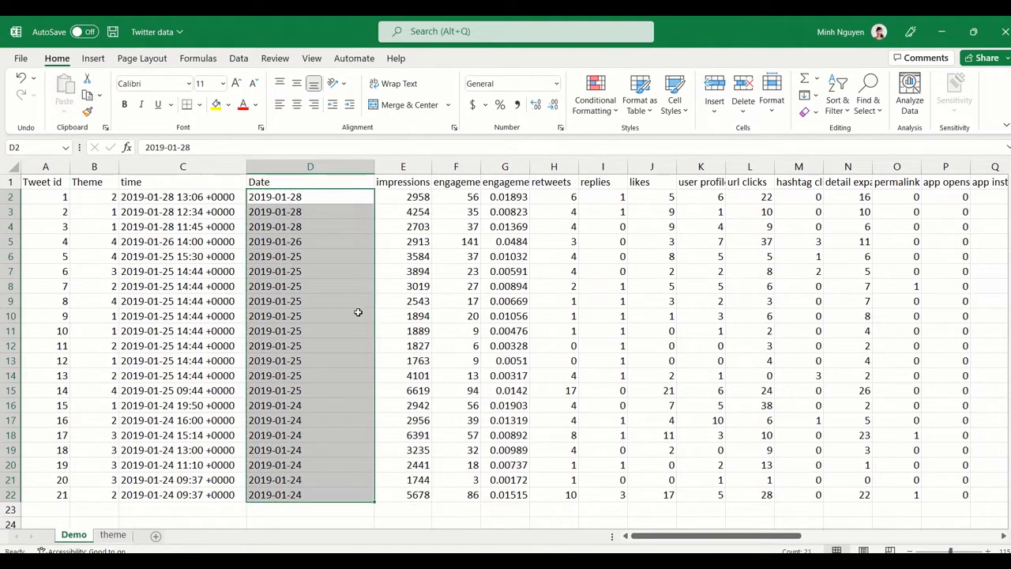
left_click(356, 316)
left_click(355, 196)
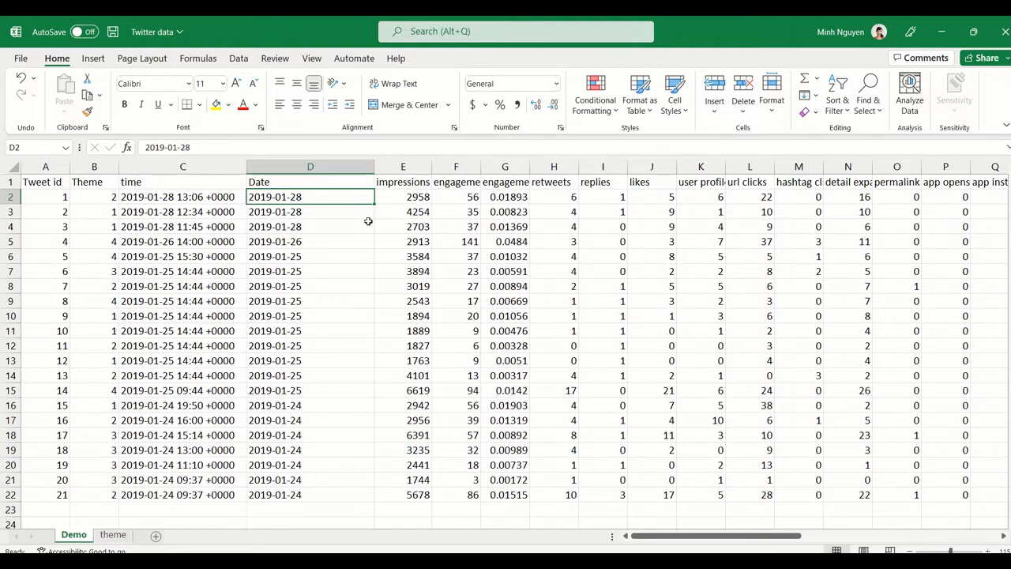
Replace every hyphen with a slash in the Date cells D2:D22 using Find and Replace.
left_click_drag(344, 432, 338, 496)
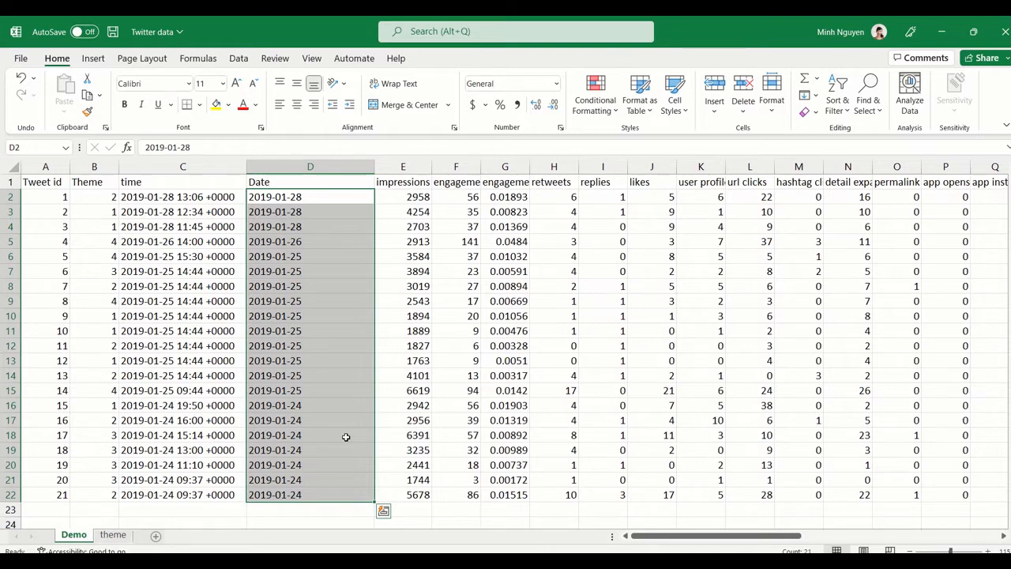
key("ctrl+h")
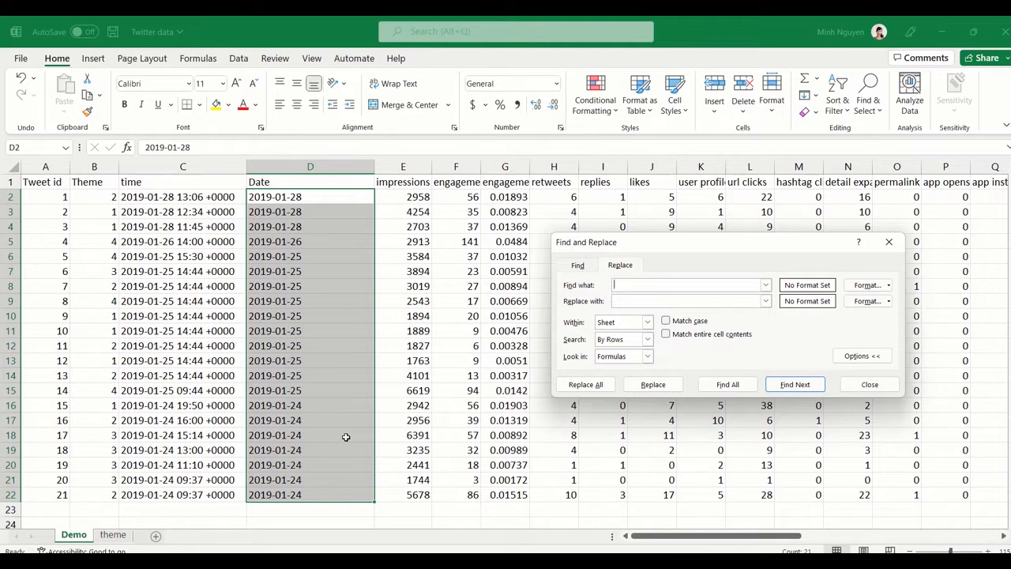
left_click_drag(696, 248, 630, 248)
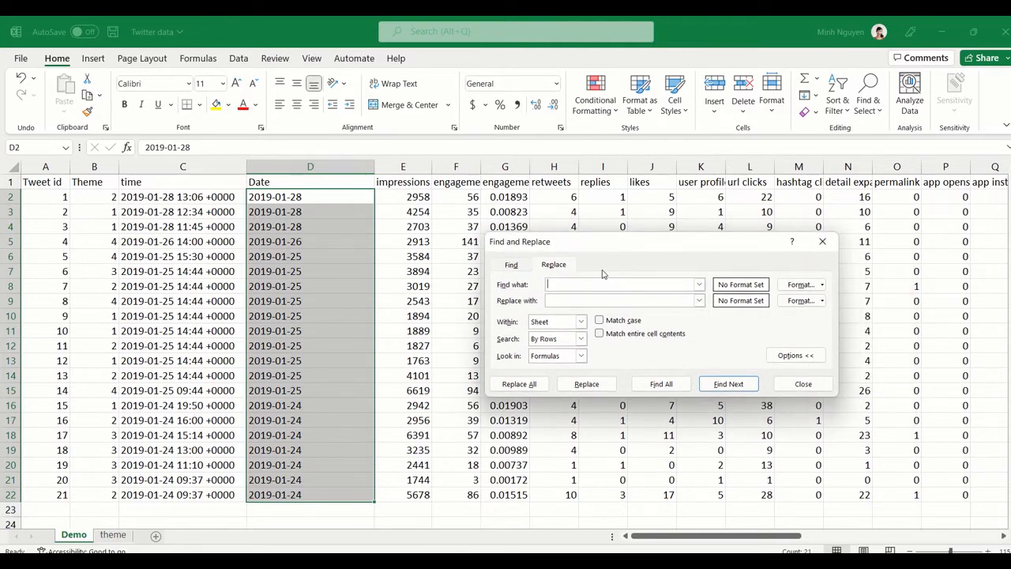
type("-")
key("BackSpace")
left_click(591, 297)
type("/")
left_click(526, 389)
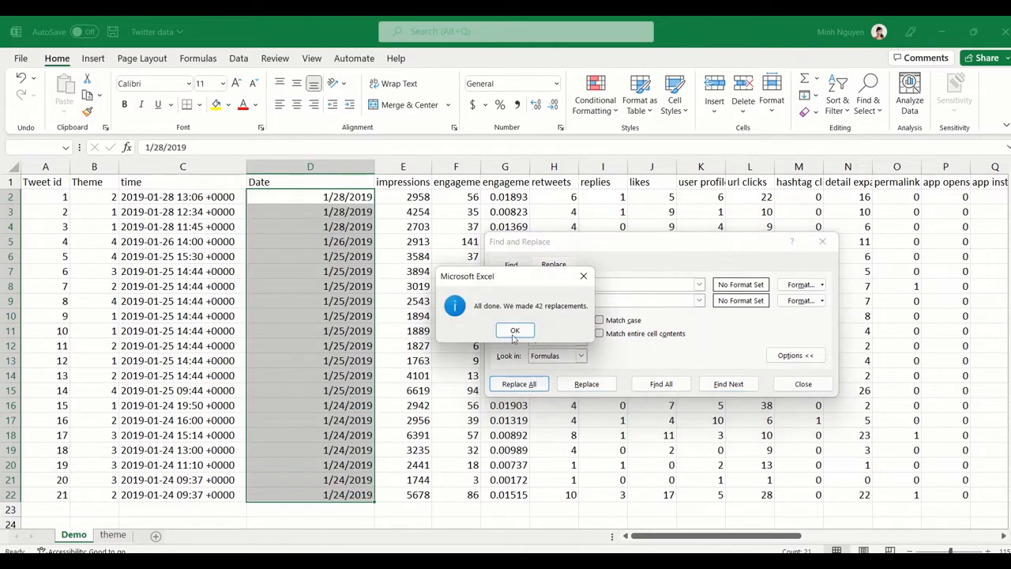
left_click(515, 335)
left_click(801, 384)
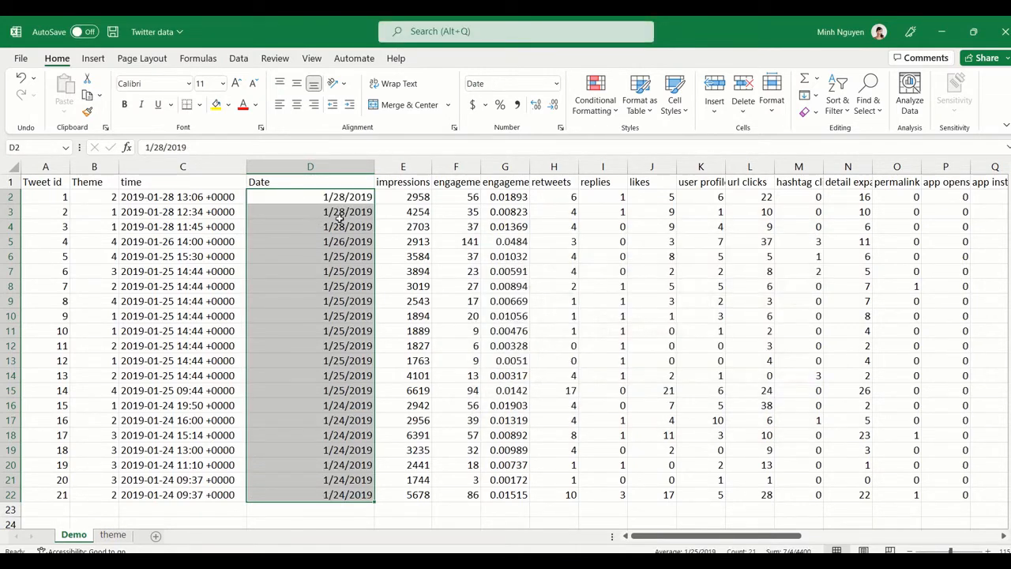
left_click(341, 220)
left_click(291, 197)
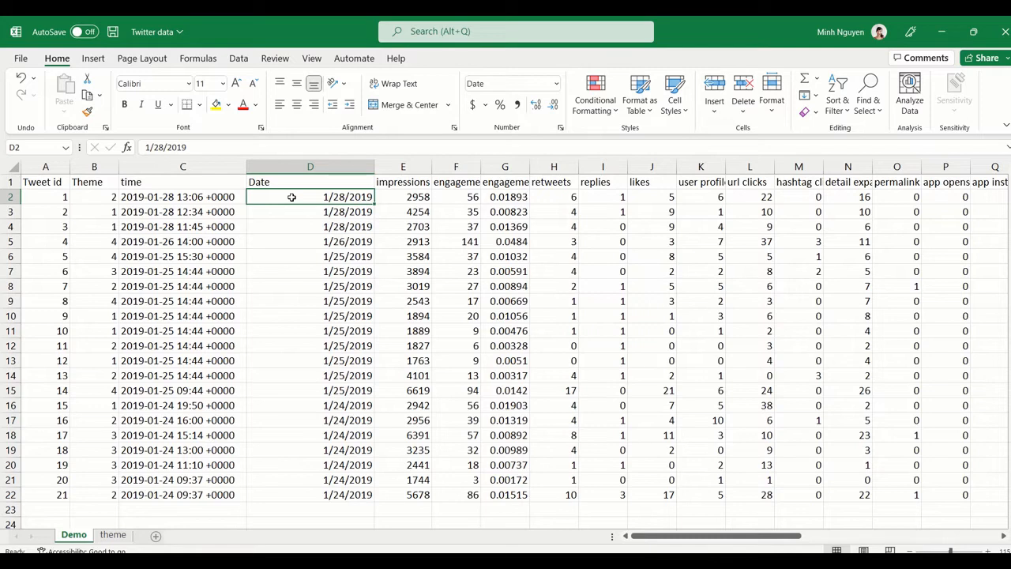